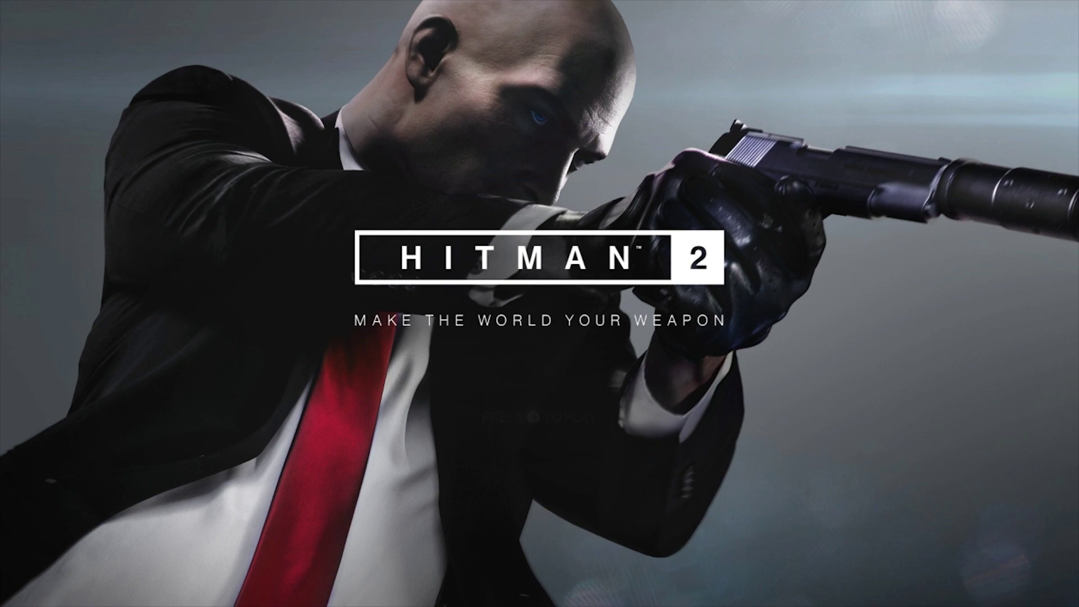
Step: Leave the title screen and move through the main menu to the Load Game entry
key("Return")
key("Down")
key("Up")
key("Left")
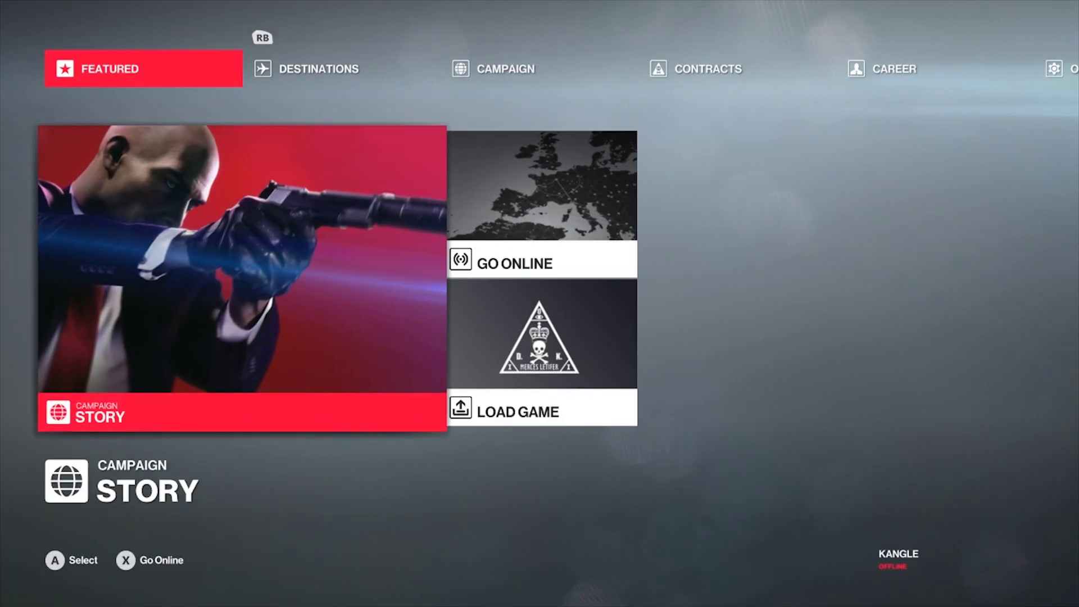
key("Right")
key("Down")
key("Up")
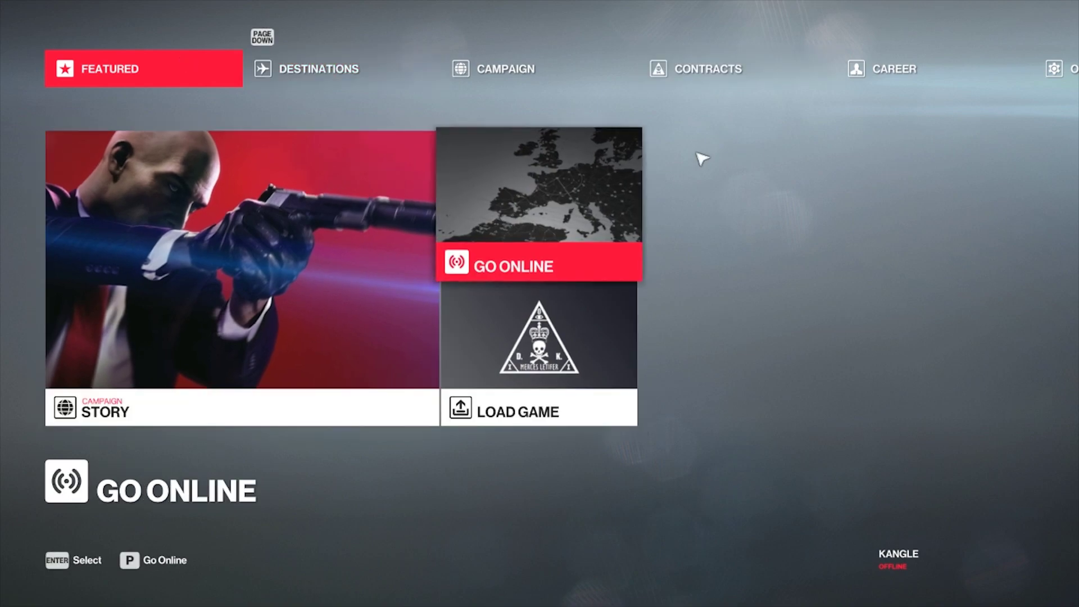
key("Down")
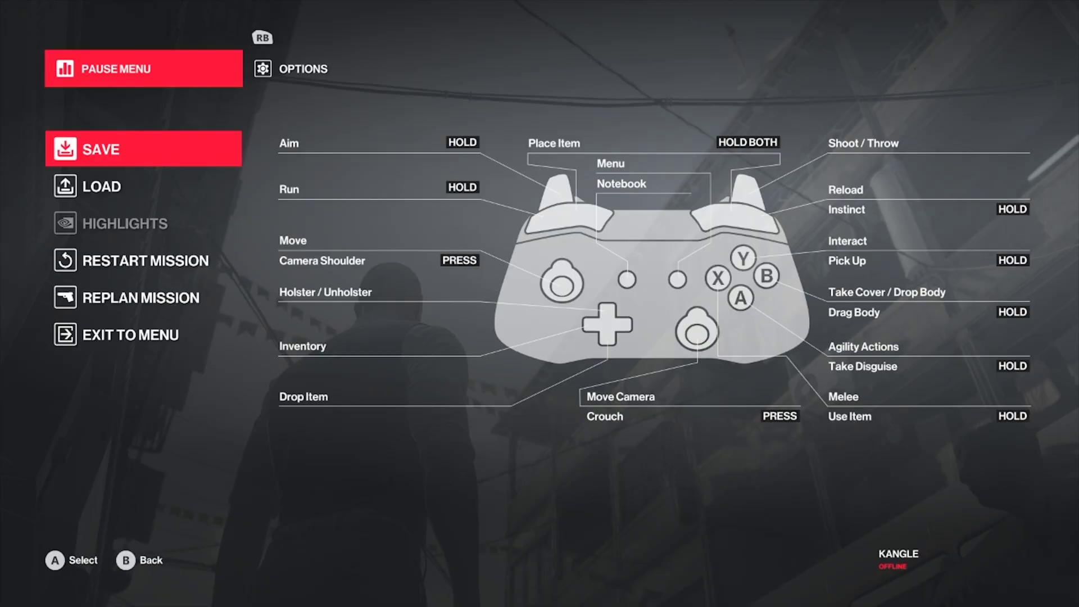
Step: Restore Options > Controller settings to defaults, then return to the options category list
left_click(303, 68)
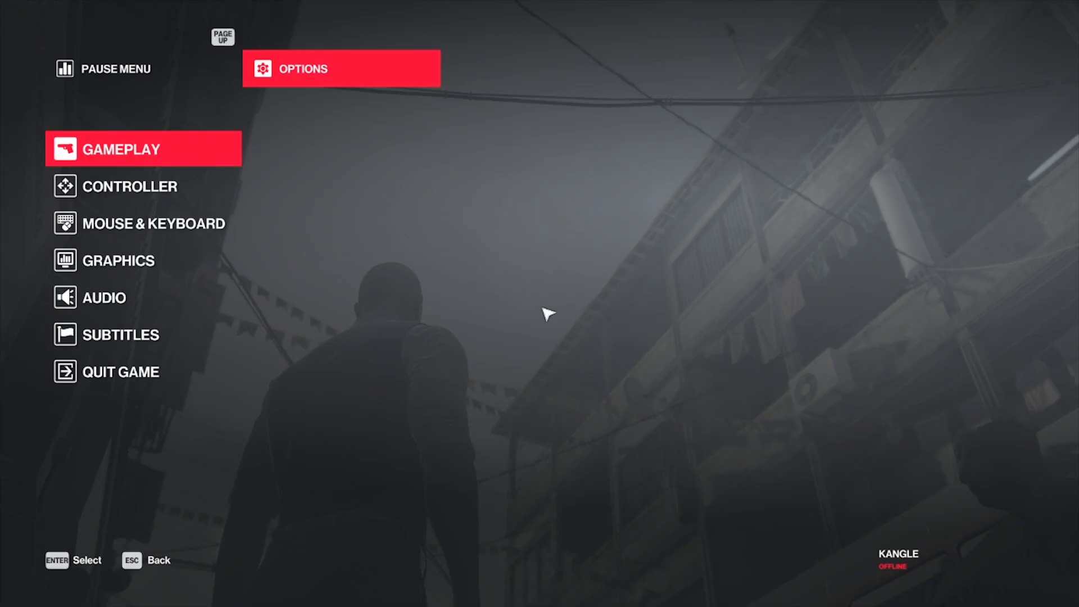
key("Down")
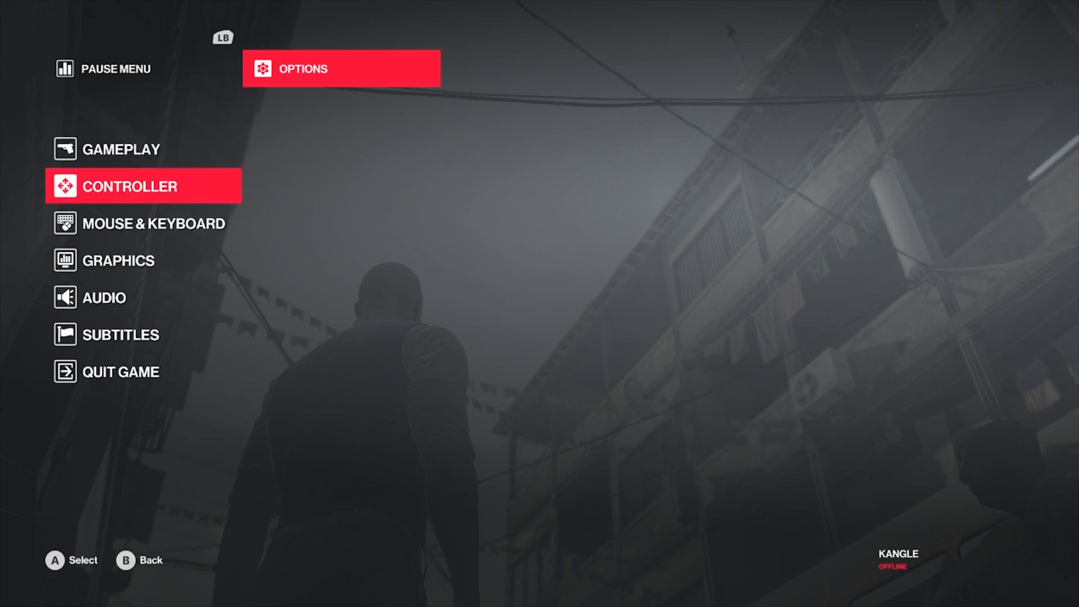
key("Return")
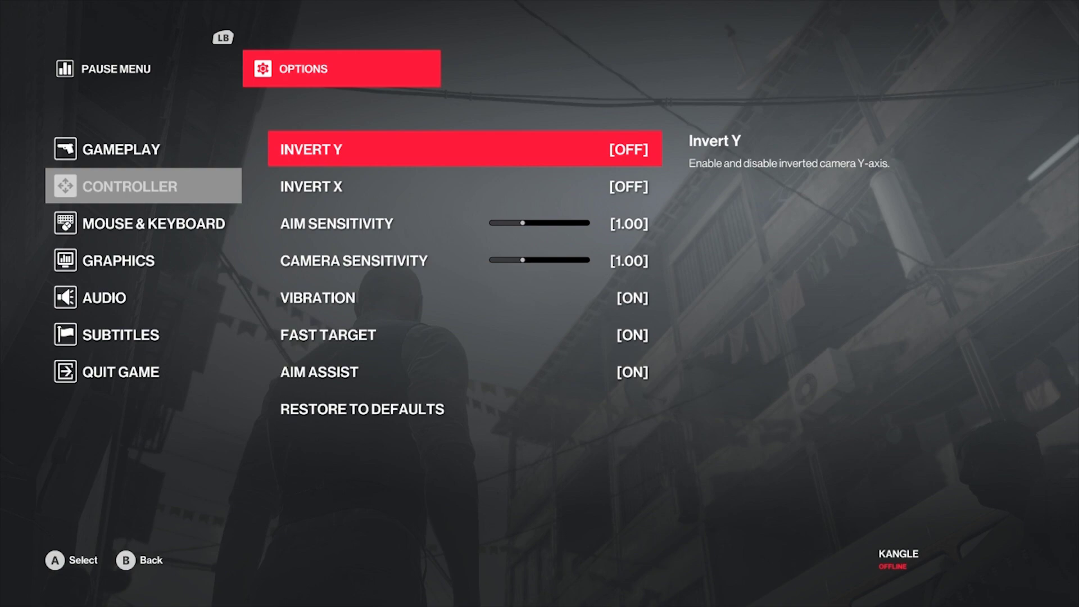
key("Down")
key("Down")
key("Down")
key("Down")
key("Down")
key("Down")
key("Down")
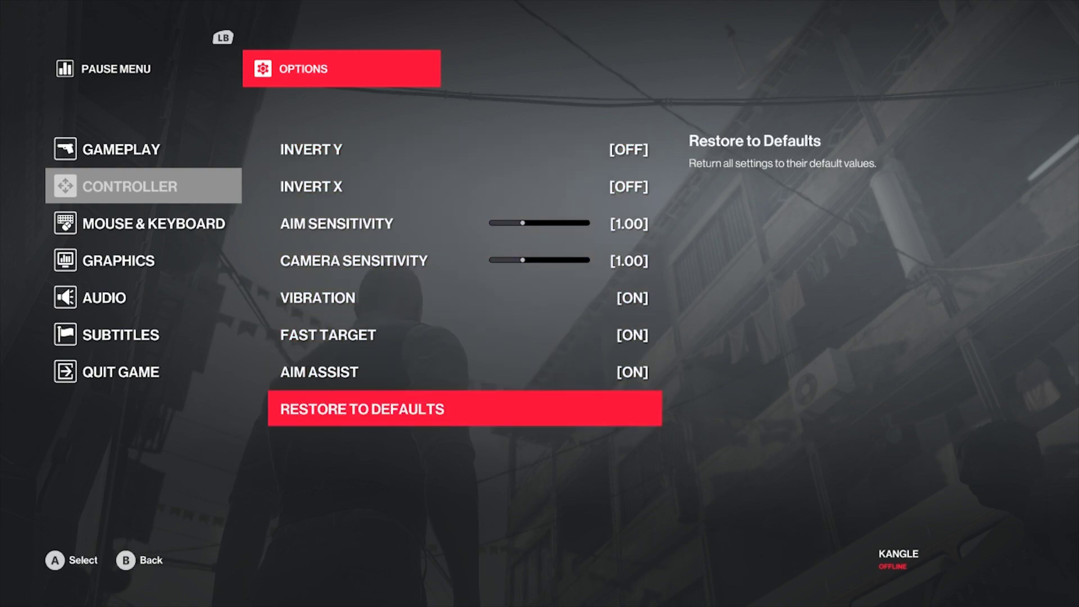
key("Return")
key("Return")
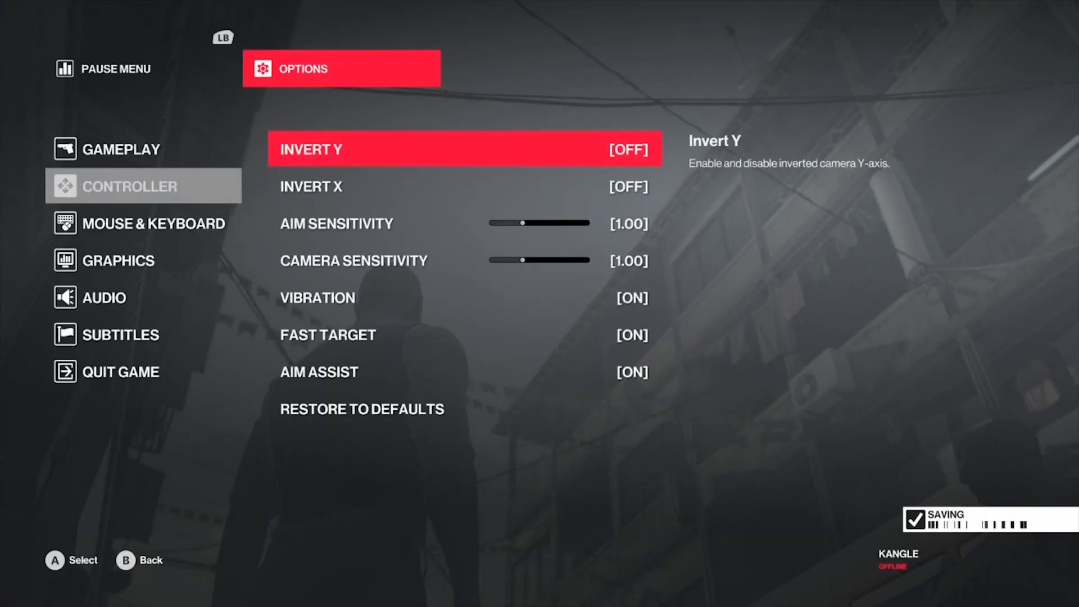
key("Escape")
key("Down")
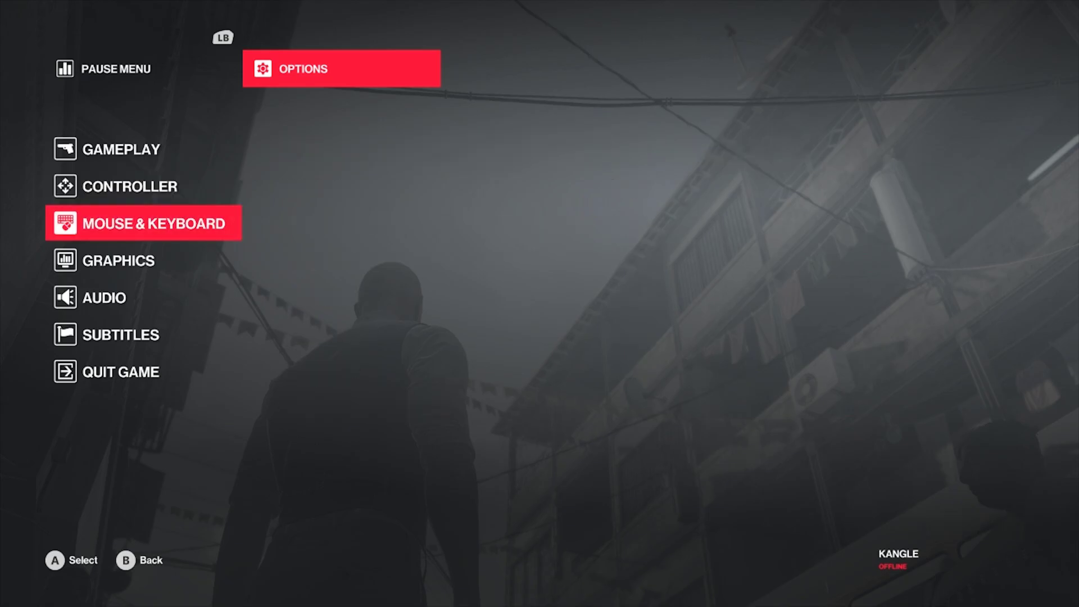
Step: Resume the mission, test the camera with mouse movements, then pause again
key("Escape")
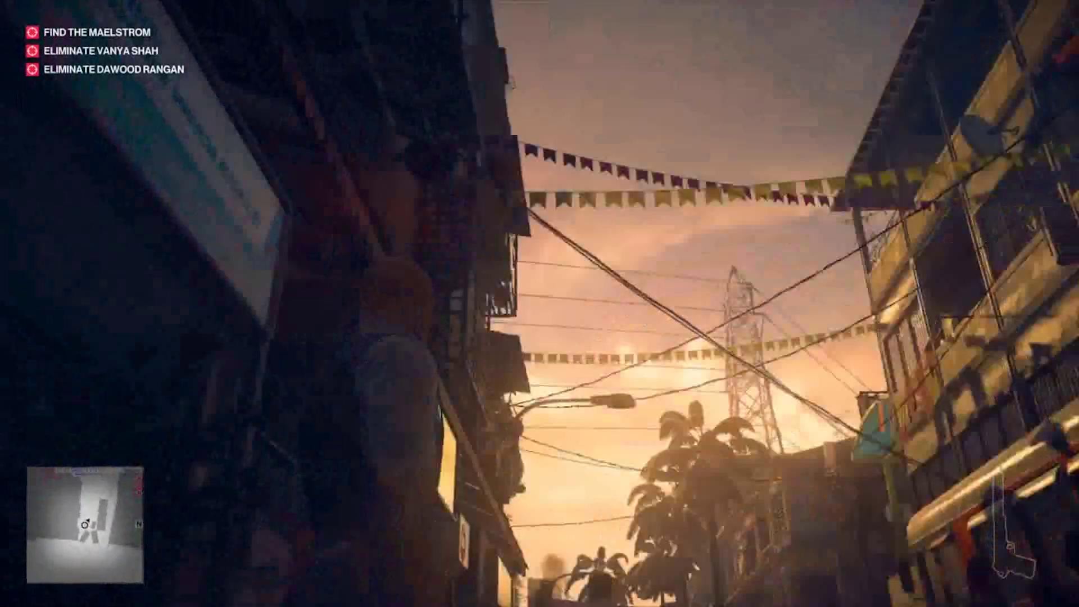
left_click_drag(539, 303, 540, 422)
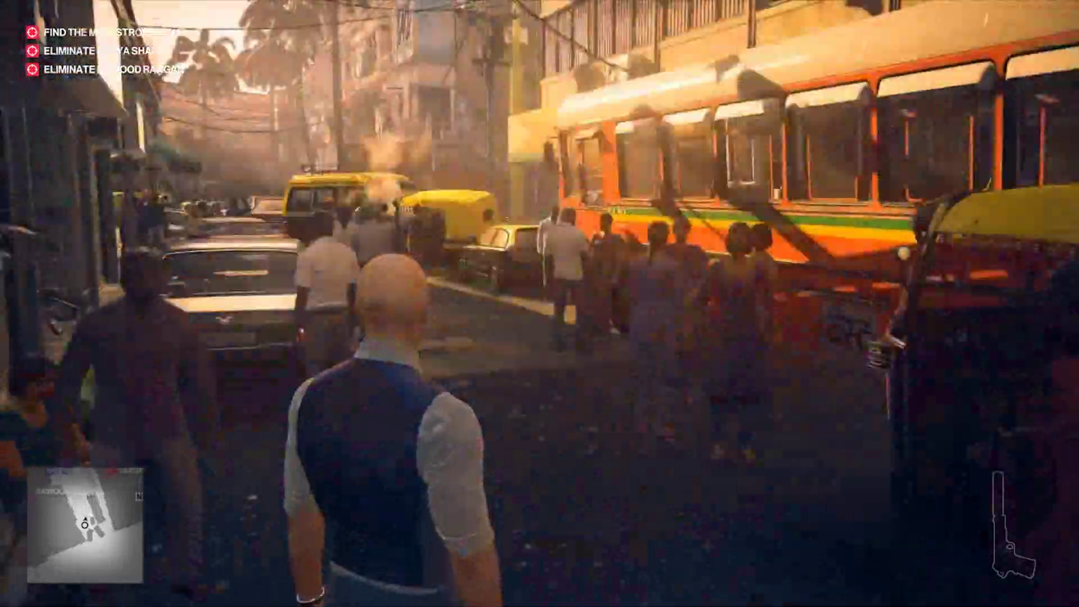
left_click_drag(540, 337, 540, 211)
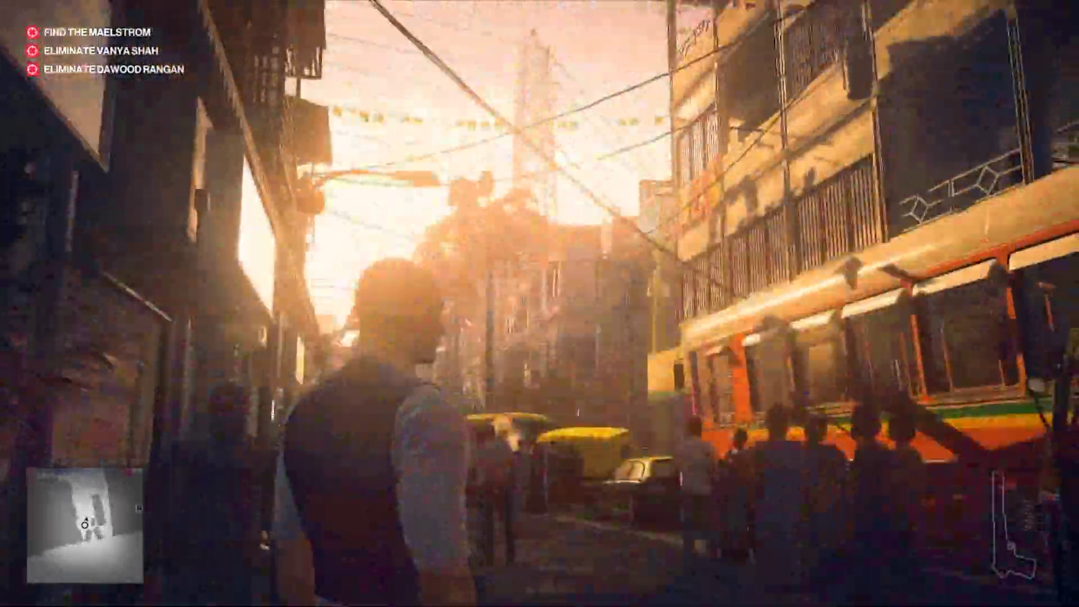
left_click_drag(539, 304, 590, 304)
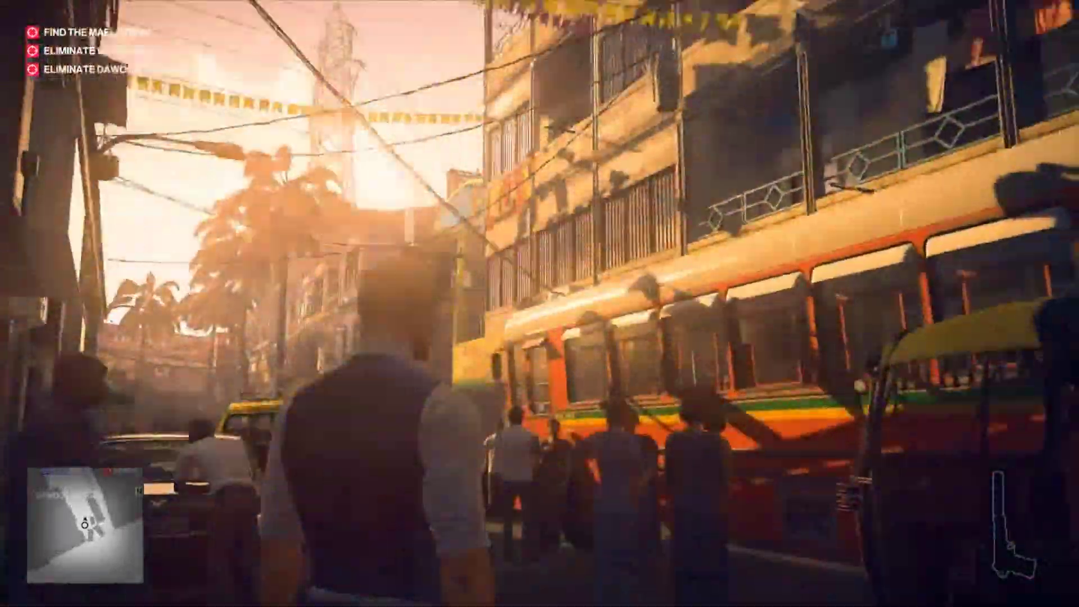
key("Escape")
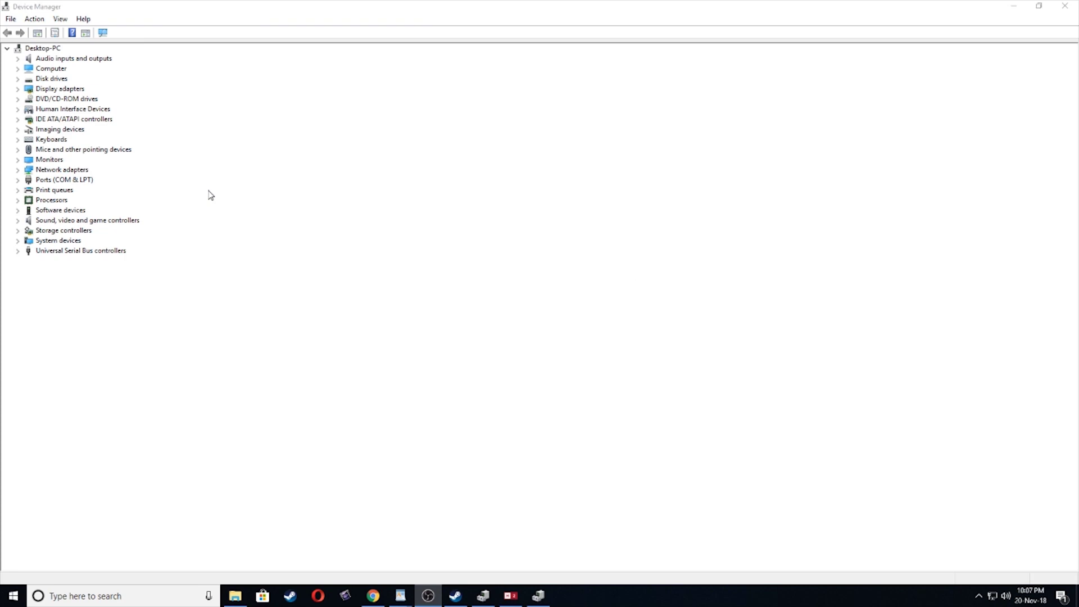
Step: Launch Device Manager through the Windows taskbar search
left_click(118, 595)
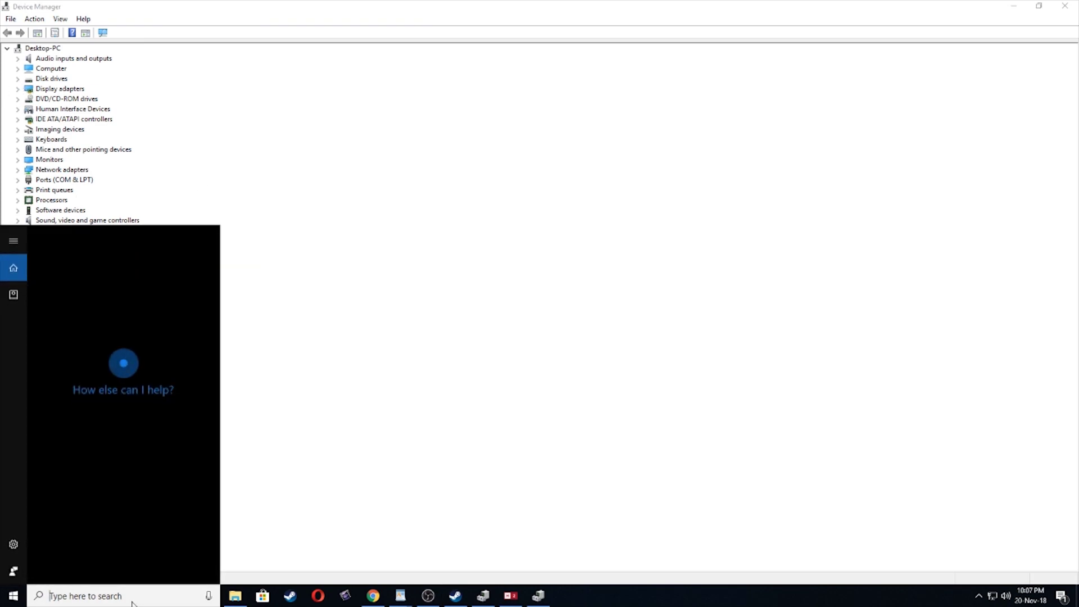
type("device m")
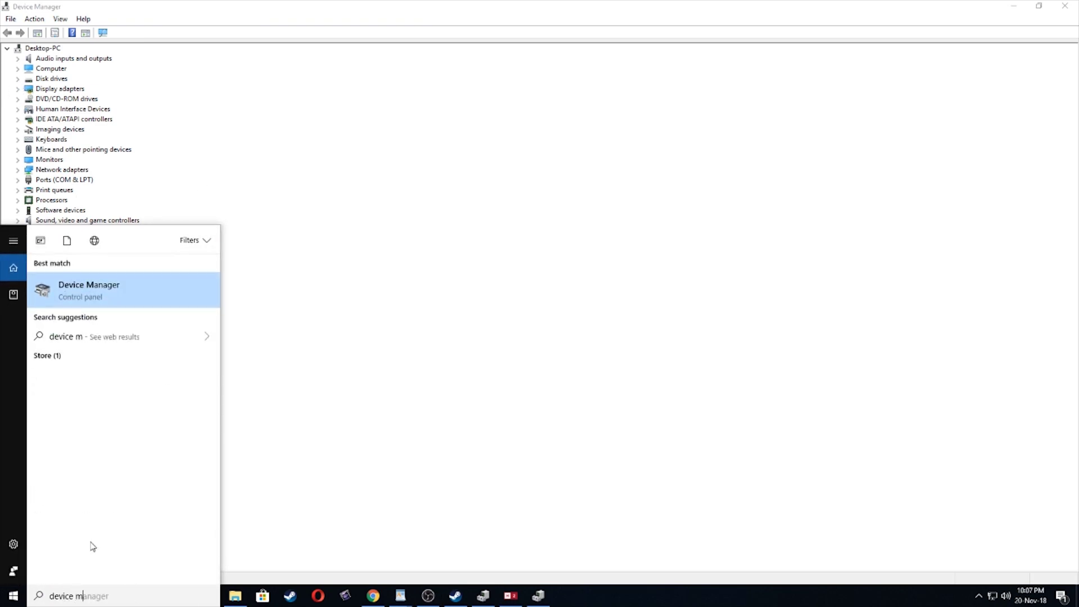
left_click(90, 287)
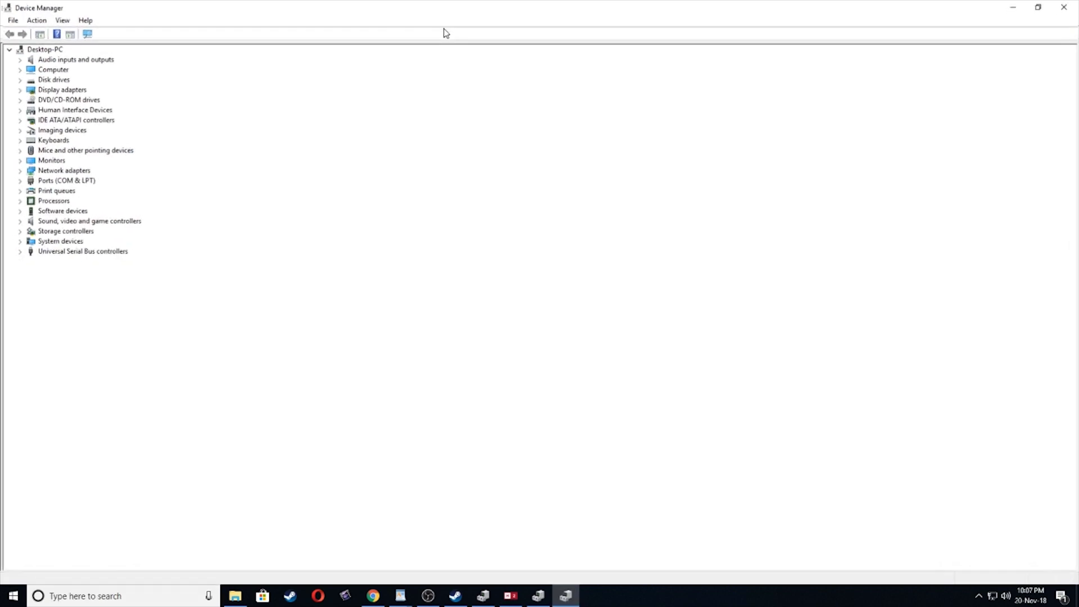
Step: Disable the HID-compliant game controller under Human Interface Devices, then resume Hitman 2
left_click(18, 110)
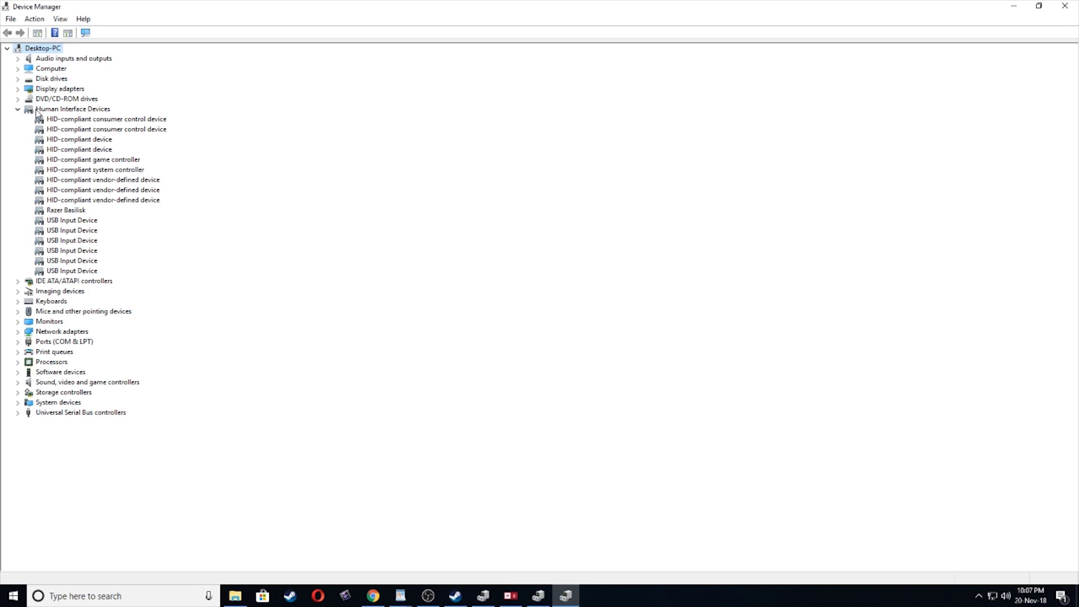
left_click(94, 159)
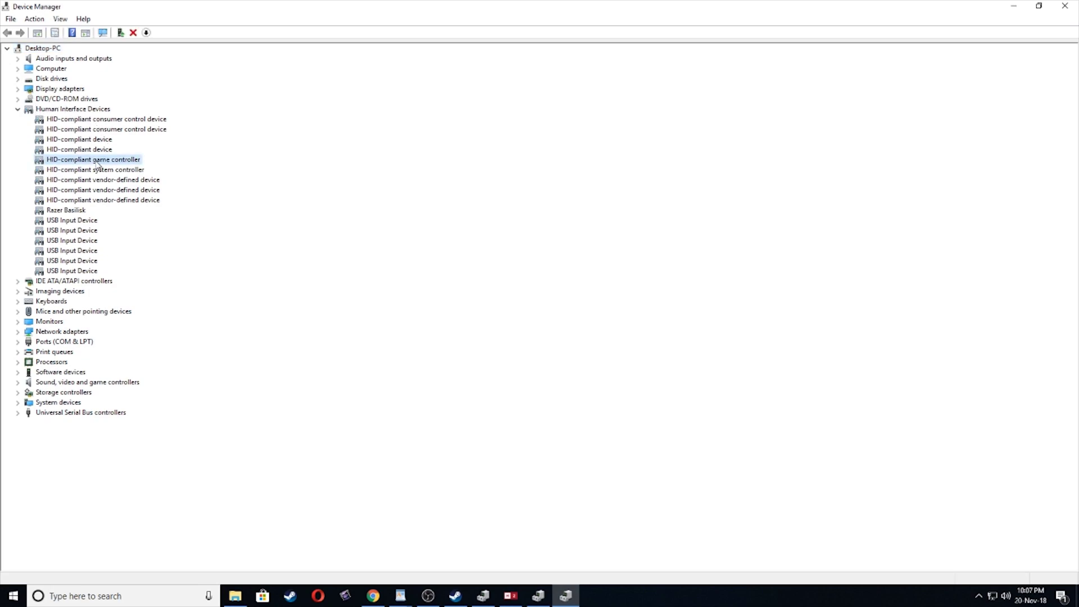
right_click(94, 159)
left_click(135, 181)
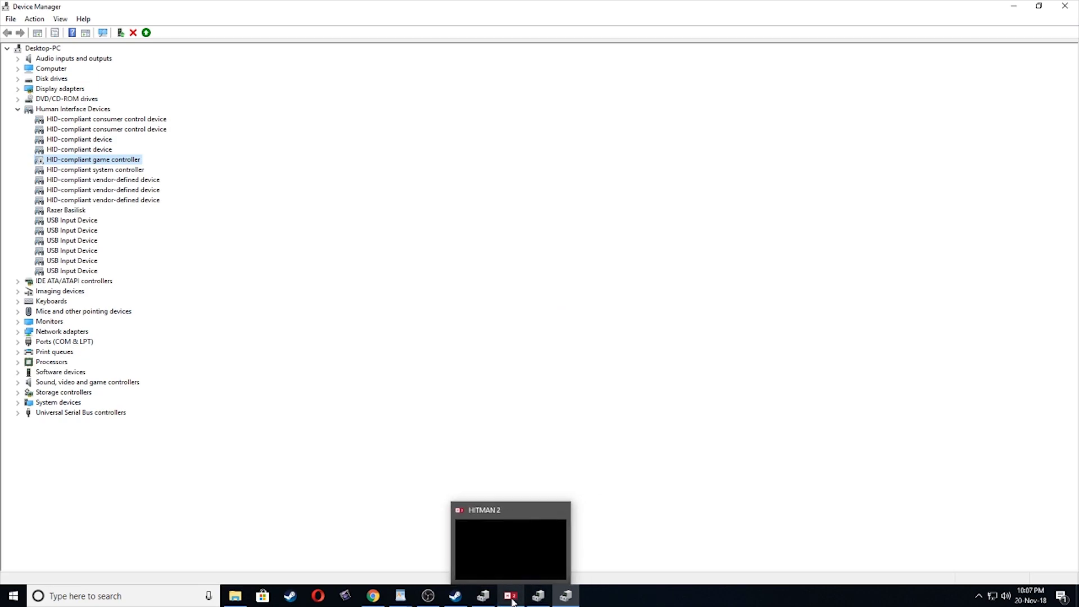
left_click(510, 598)
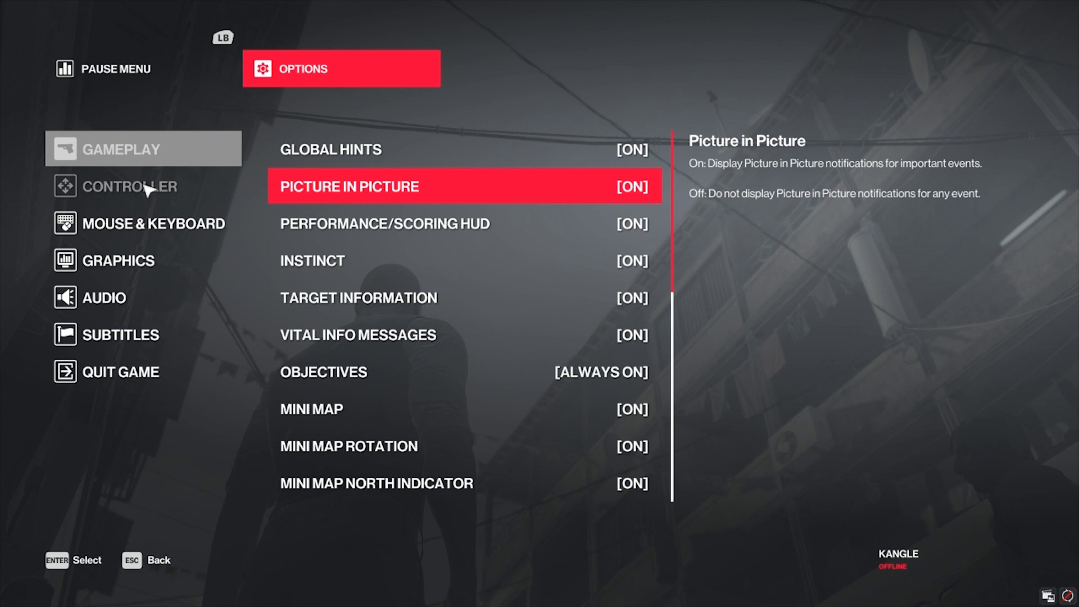
key("Escape")
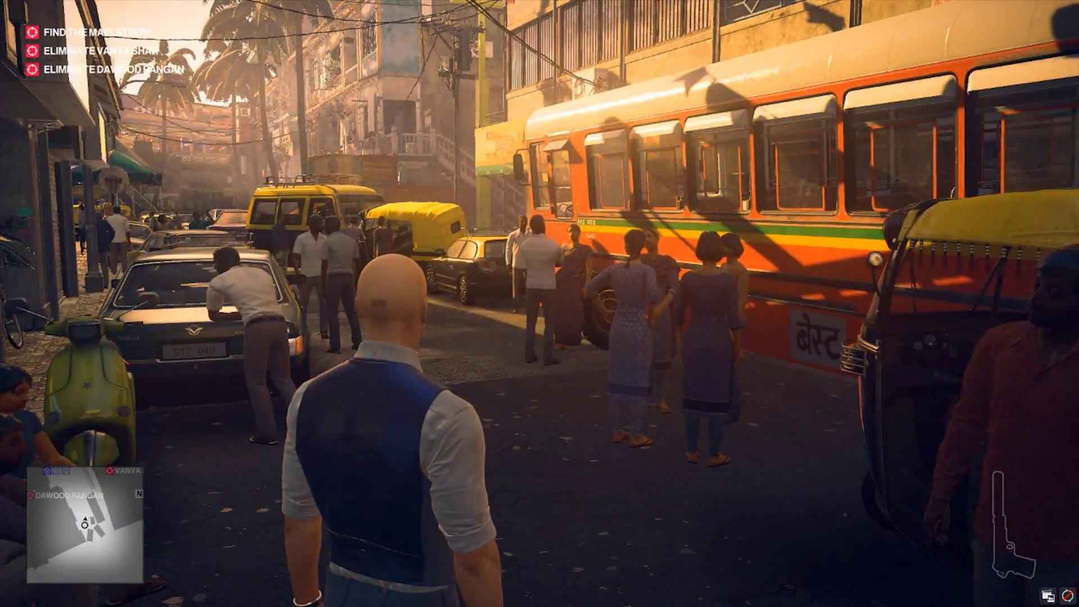
Step: Turn the camera with the mouse and walk forward with W toward the orange bus
left_click_drag(539, 304, 254, 303)
key("w")
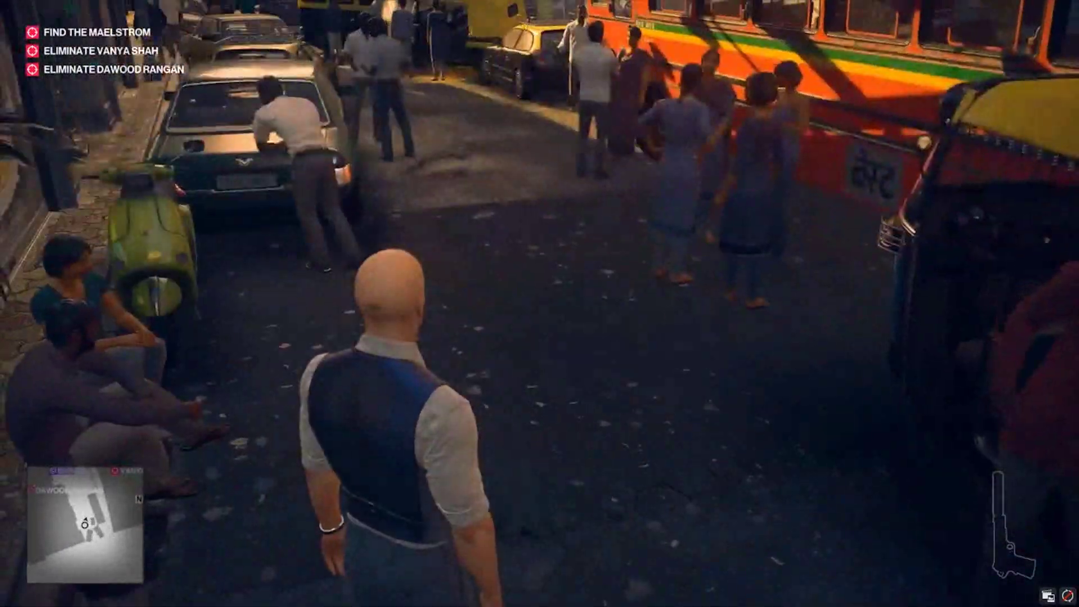
key("w")
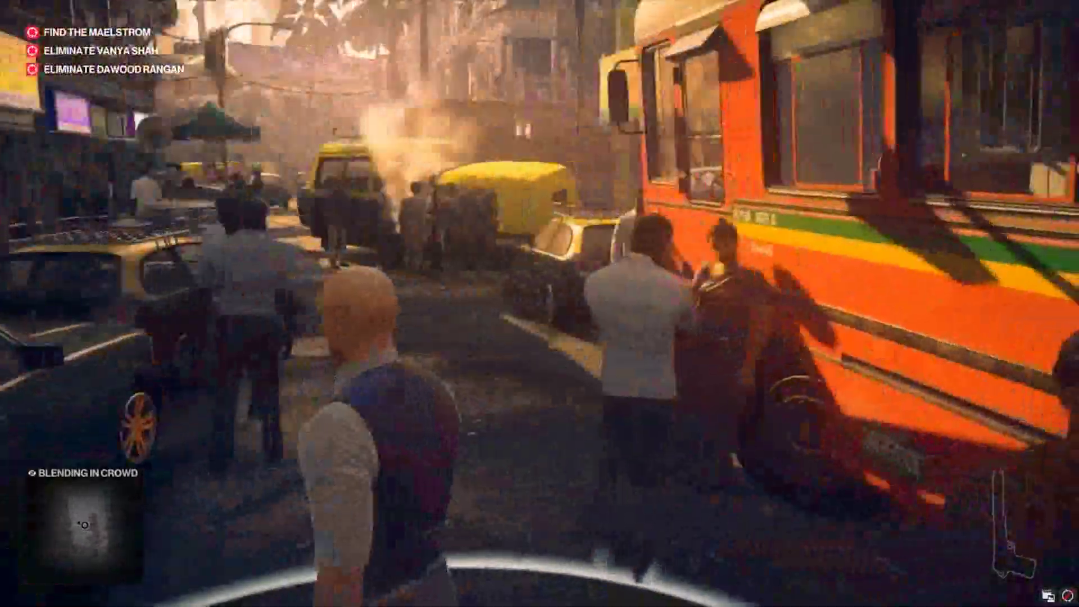
key("w")
key("w")
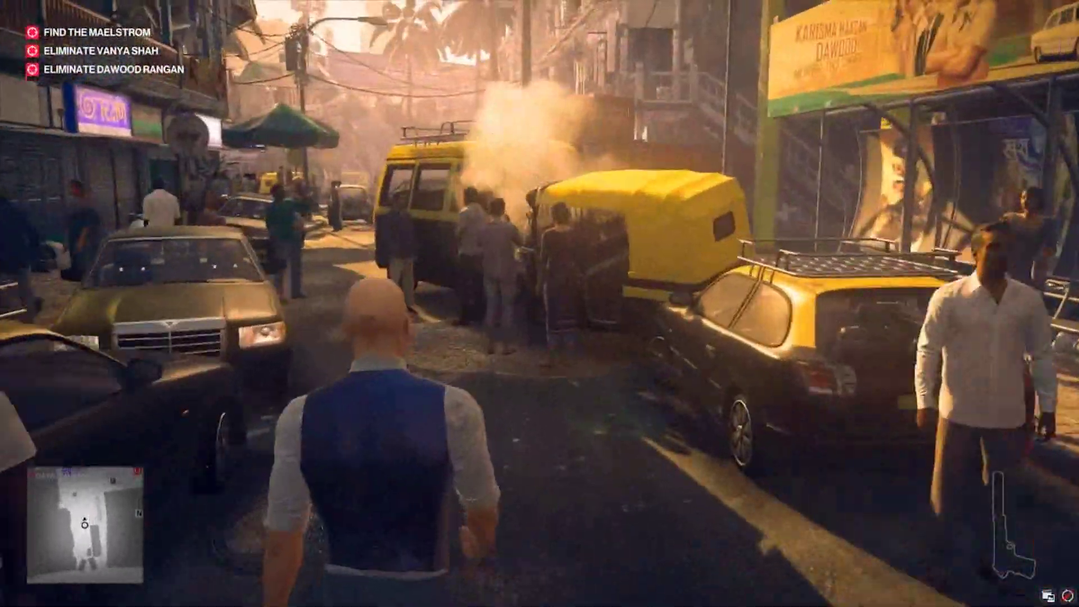